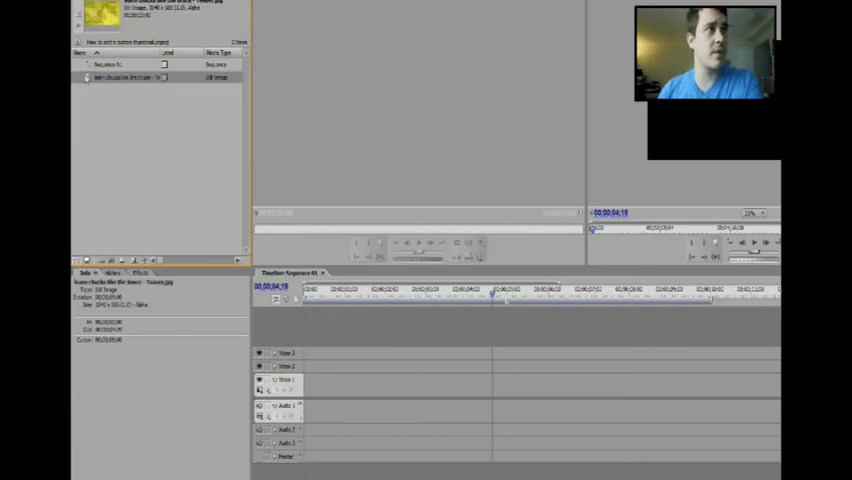
Place the yellow teaser JPG on Video 1, extend it, then preview and cancel Export Media
drag(125, 77, 305, 383)
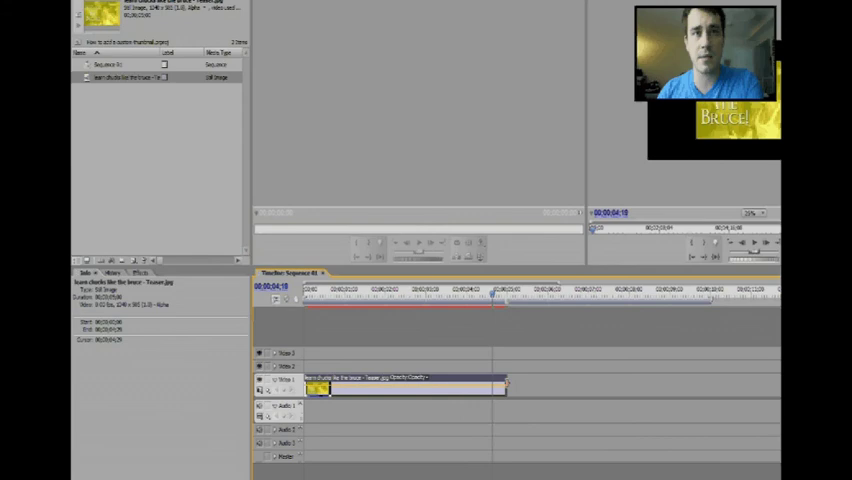
mouse_move(507, 383)
mouse_down()
mouse_move(507, 390)
mouse_move(708, 388)
mouse_up()
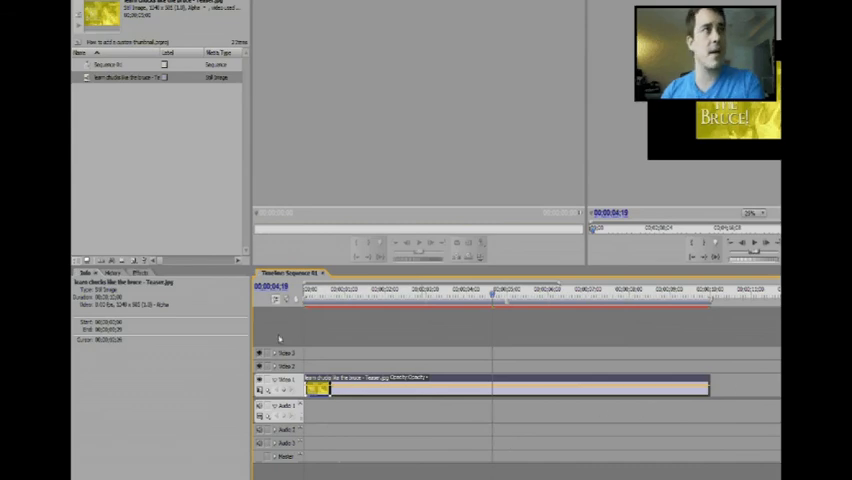
click(85, 2)
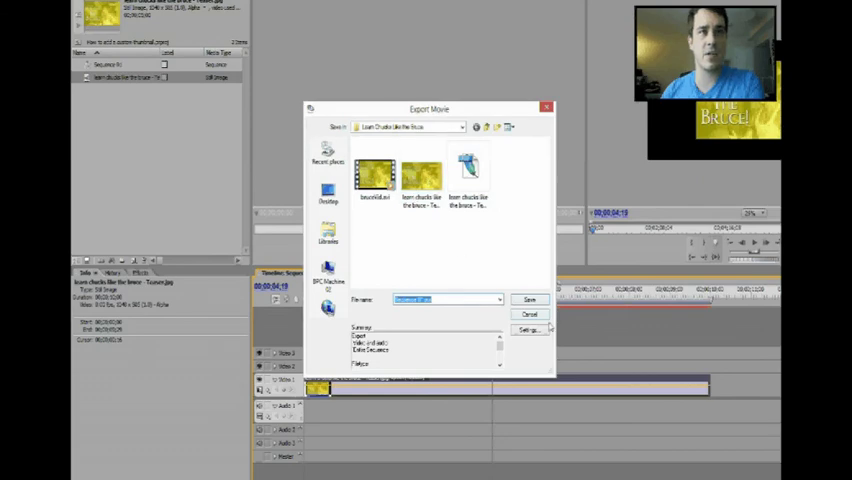
click(530, 314)
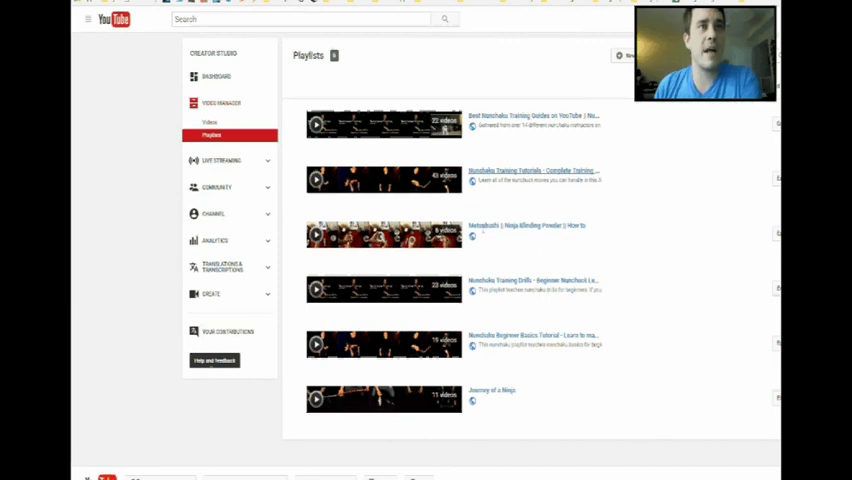
Open the Nunchaku Training Tutorials playlist's public page from the Video Manager playlists list
click(560, 412)
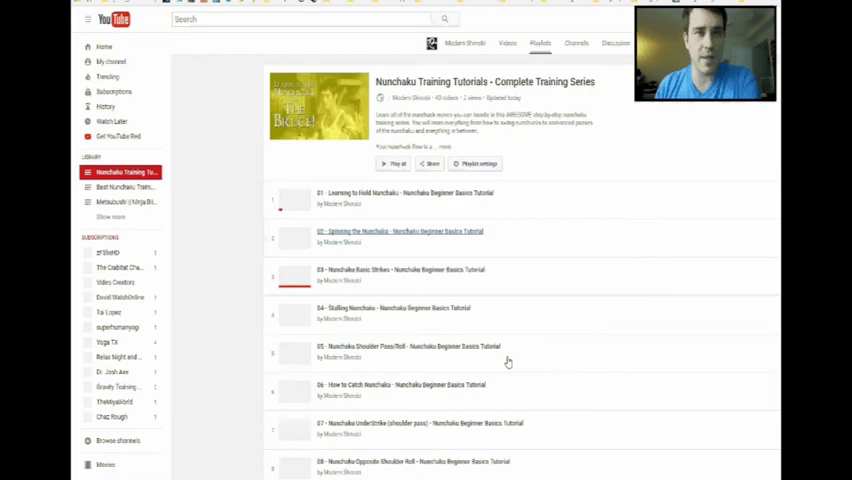
scroll(507, 361, down, 1)
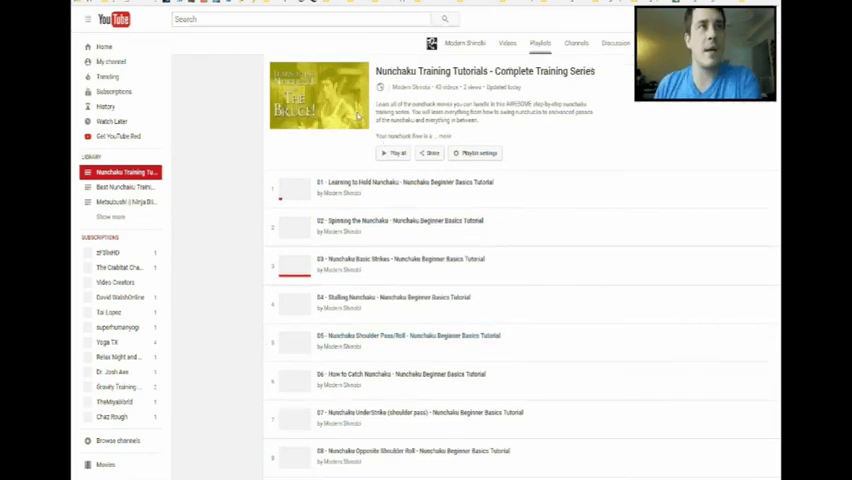
scroll(357, 200, down, 5)
scroll(320, 230, down, 5)
scroll(281, 230, down, 5)
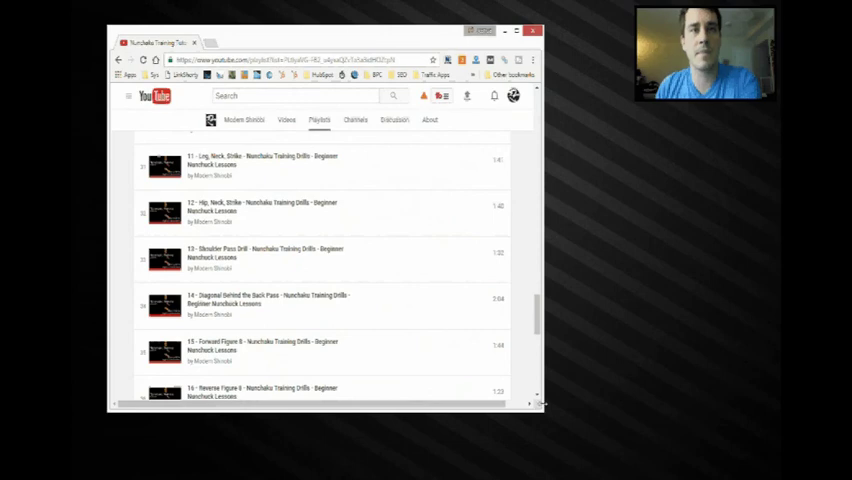
Widen the browser and open the Playlist Cover video's More menu showing Set as playlist thumbnail
drag(543, 402, 708, 406)
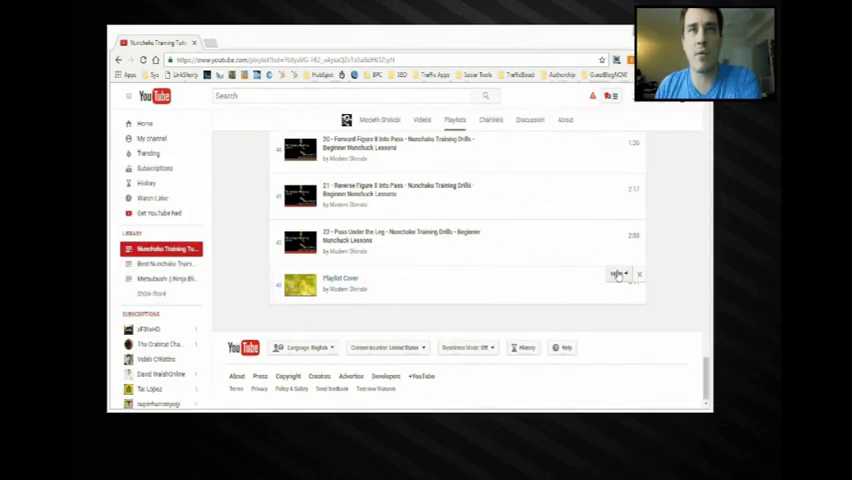
click(620, 274)
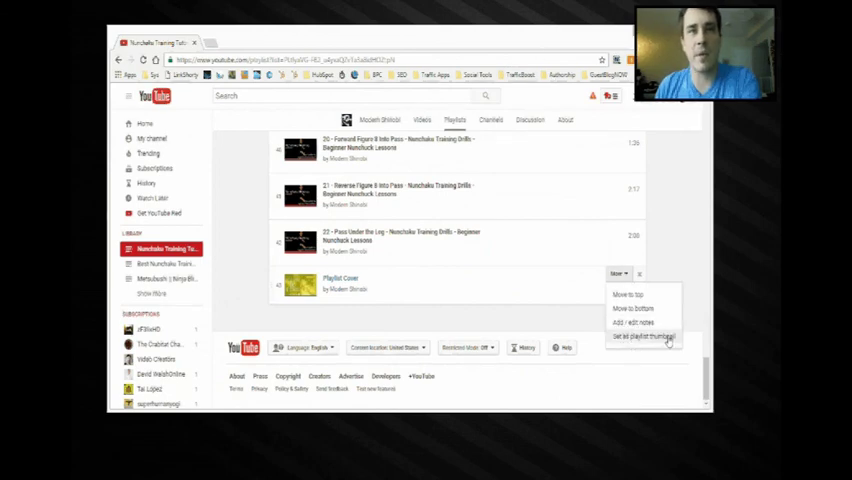
scroll(672, 286, up, 5)
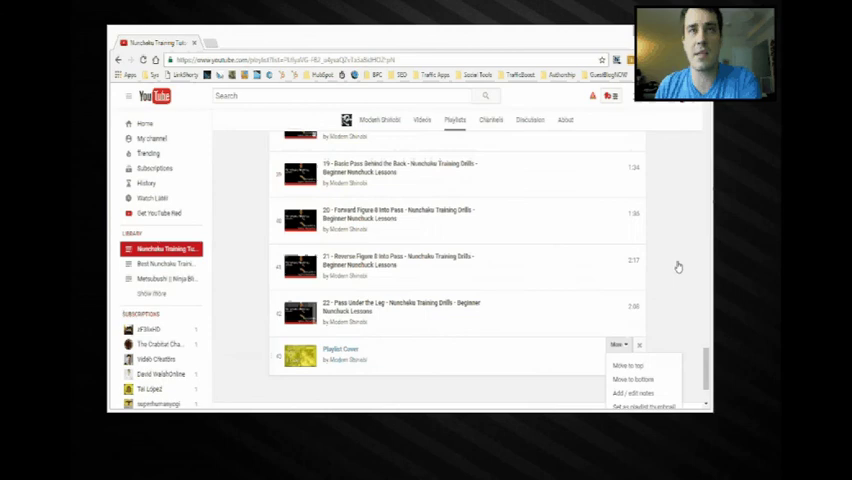
scroll(672, 286, up, 5)
scroll(672, 286, up, 5)
scroll(672, 286, up, 5)
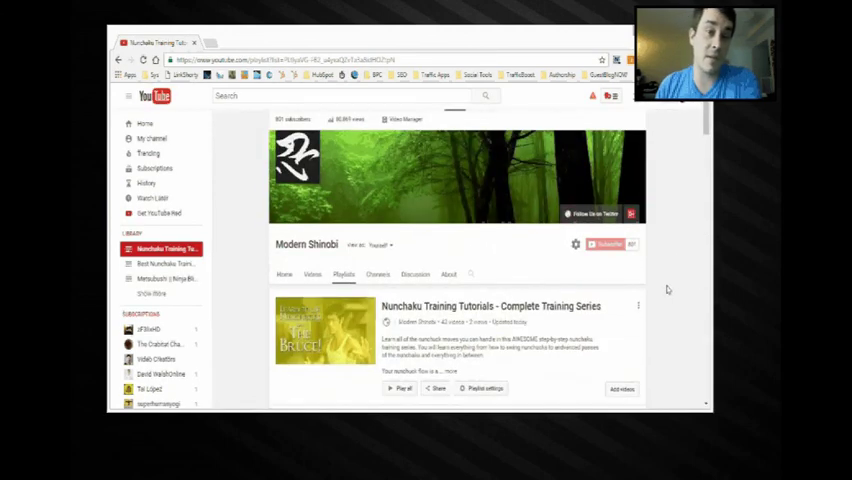
scroll(668, 289, down, 3)
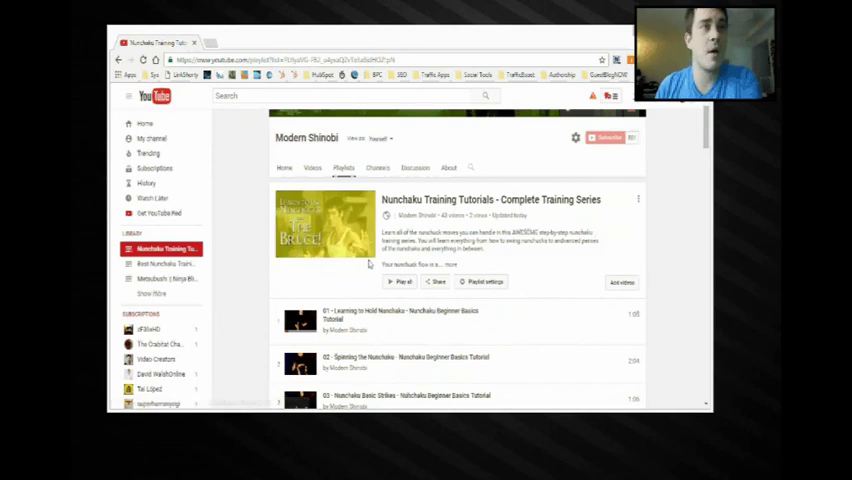
mouse_move(490, 343)
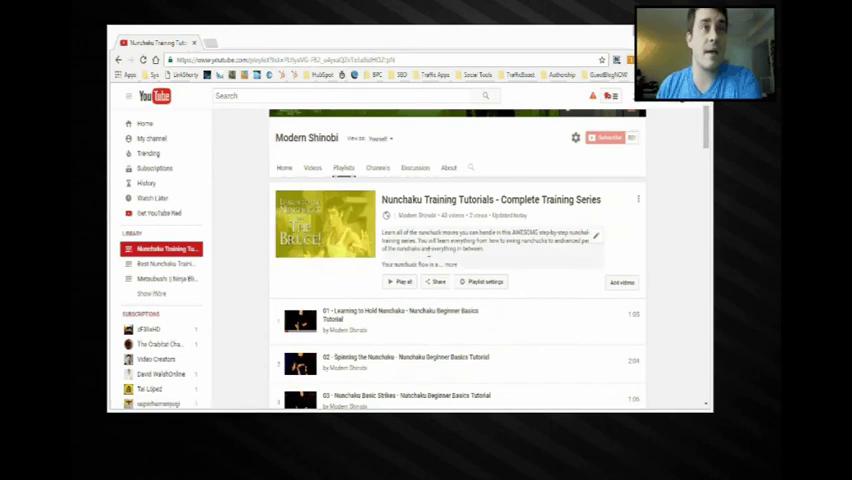
scroll(528, 300, down, 2)
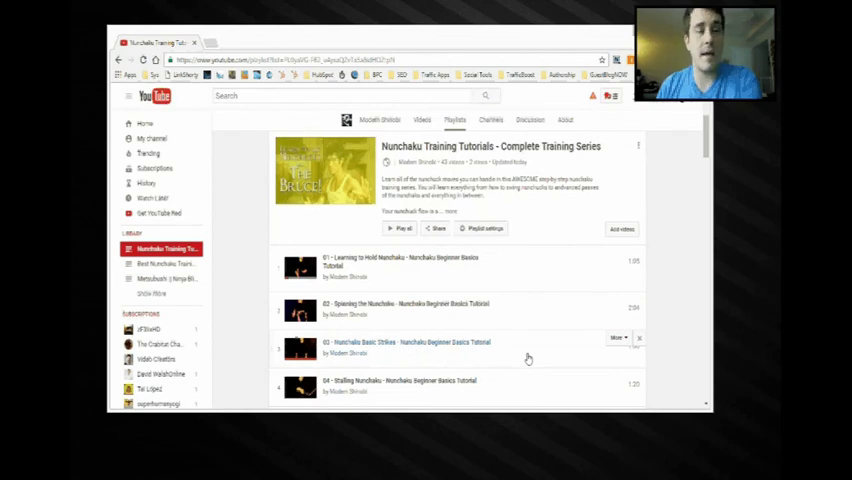